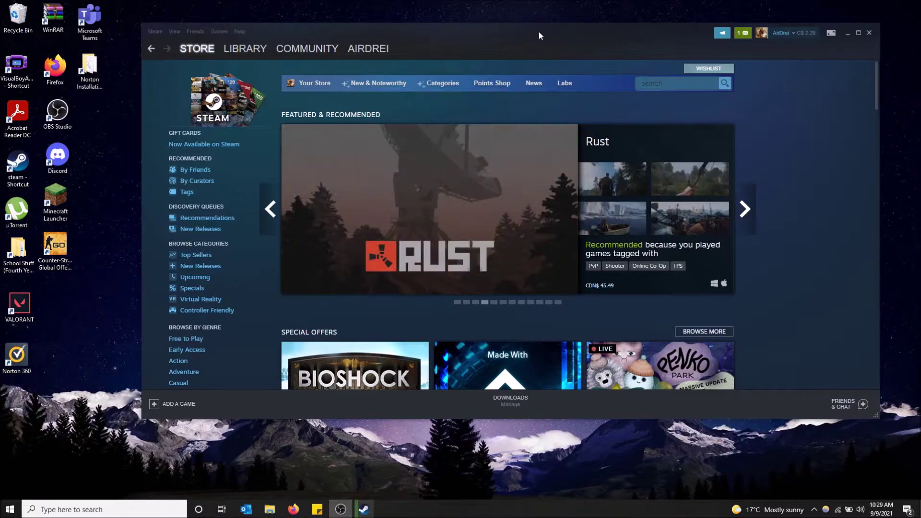
- Move the Steam window slightly left and down by its title bar
mouse_move(538, 31)
left_mouse_down()
mouse_move(494, 45)
mouse_move(523, 36)
left_mouse_up()
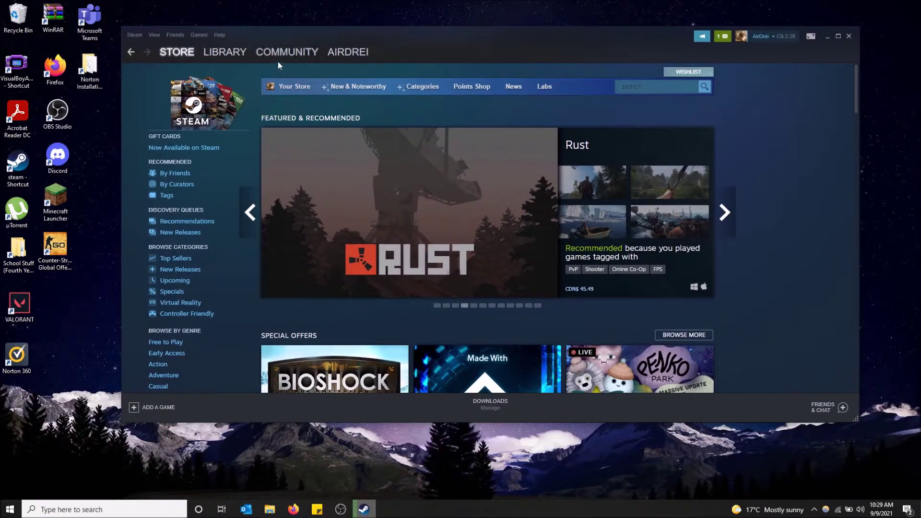
- Go to the Community Market and expand the full Popular Items list
mouse_move(286, 53)
left_click(268, 89)
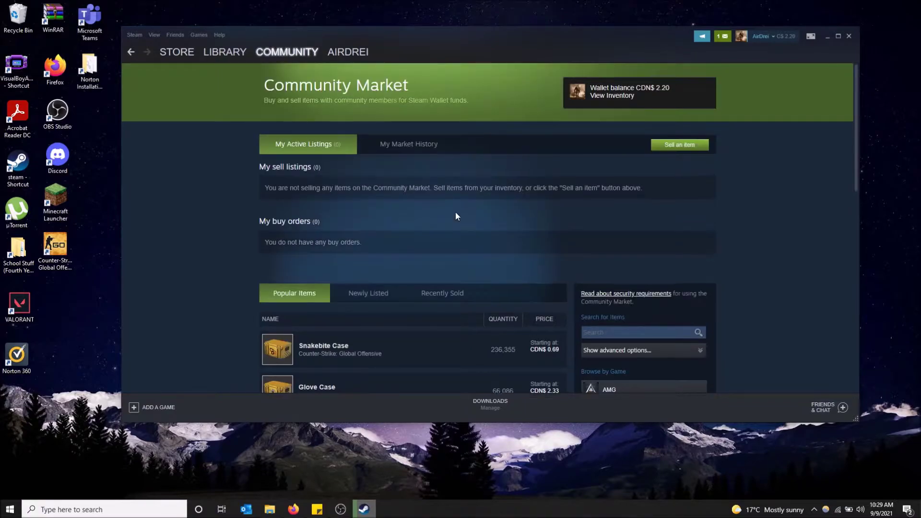
scroll(456, 216, "down", 2)
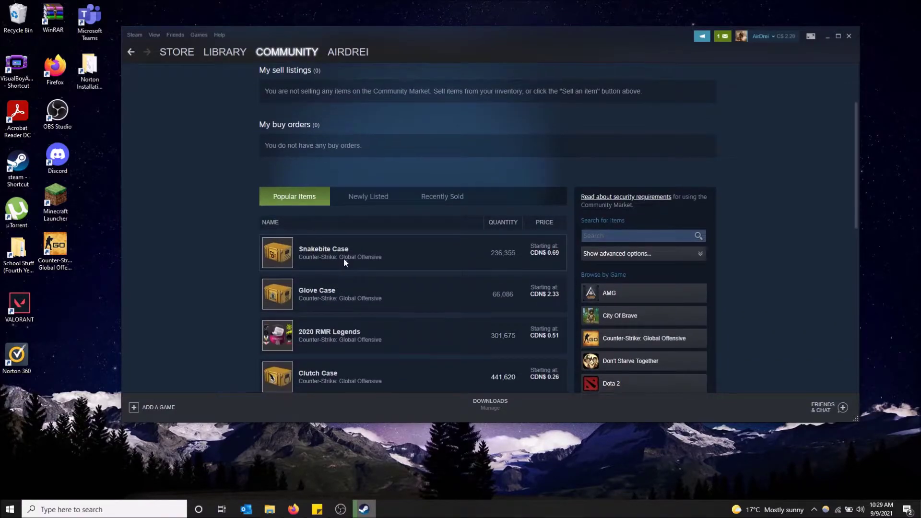
scroll(344, 259, "down", 5)
scroll(344, 280, "down", 3)
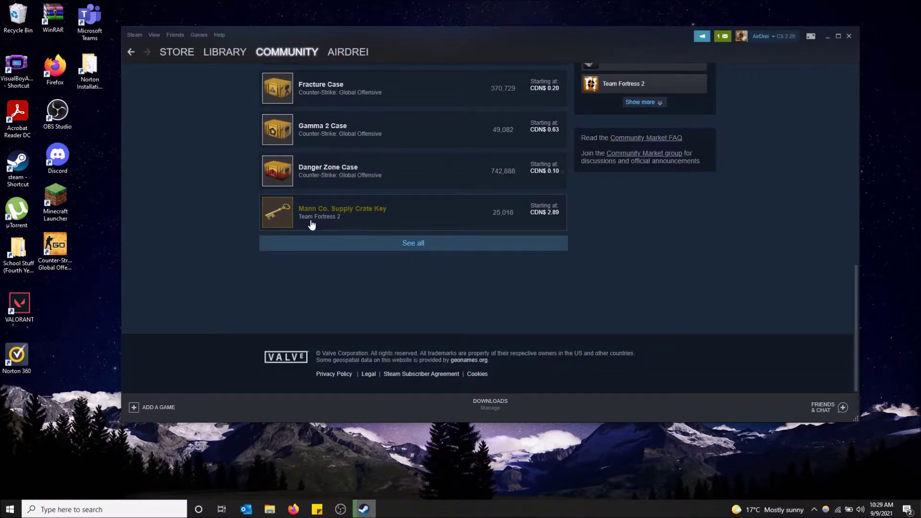
left_click(442, 242)
scroll(627, 292, "down", 2)
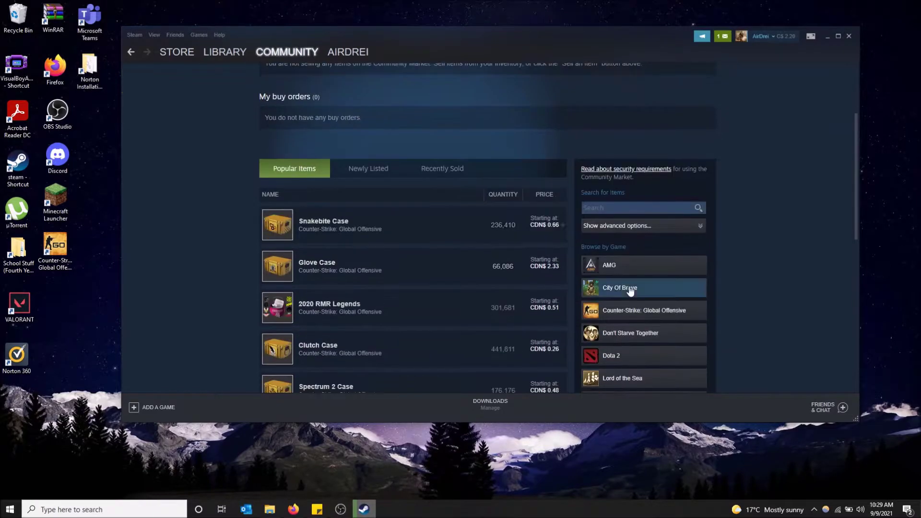
scroll(648, 267, "down", 3)
scroll(618, 292, "up", 1)
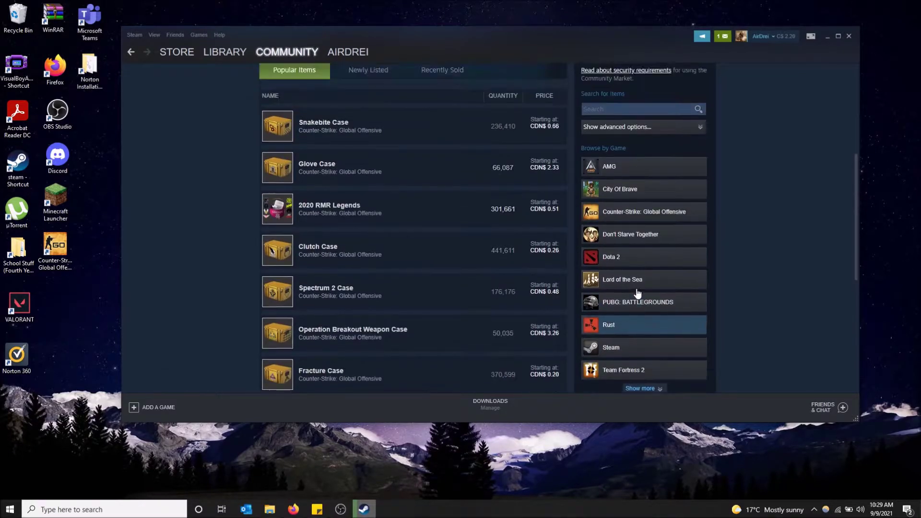
scroll(592, 288, "up", 3)
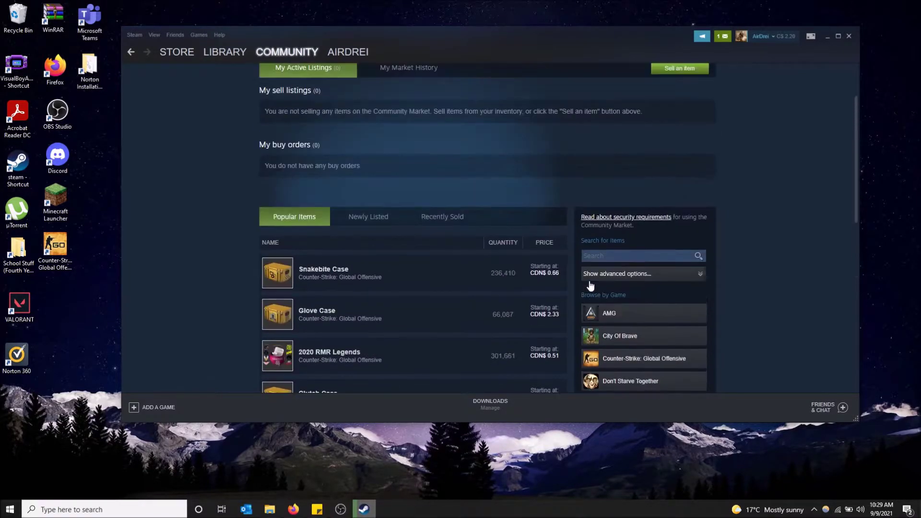
- Search the Community Market for 'ak47 vulcan'
left_click(595, 257)
scroll(609, 261, "up", 1)
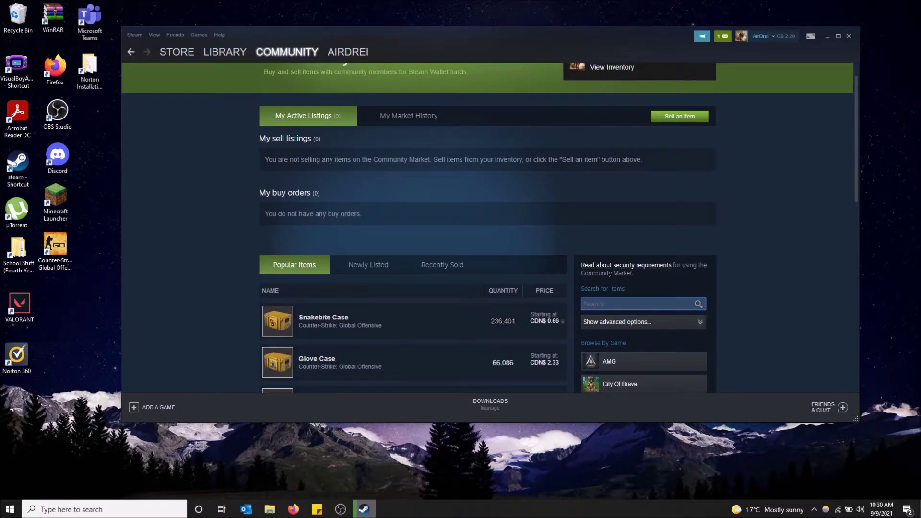
type("ak")
type("47 vu")
type("lcan")
key("Return")
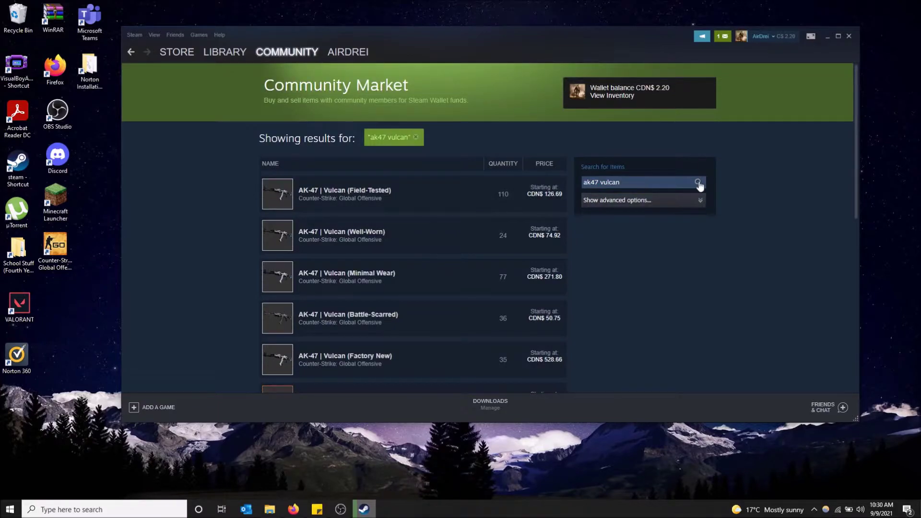
scroll(495, 191, "down", 2)
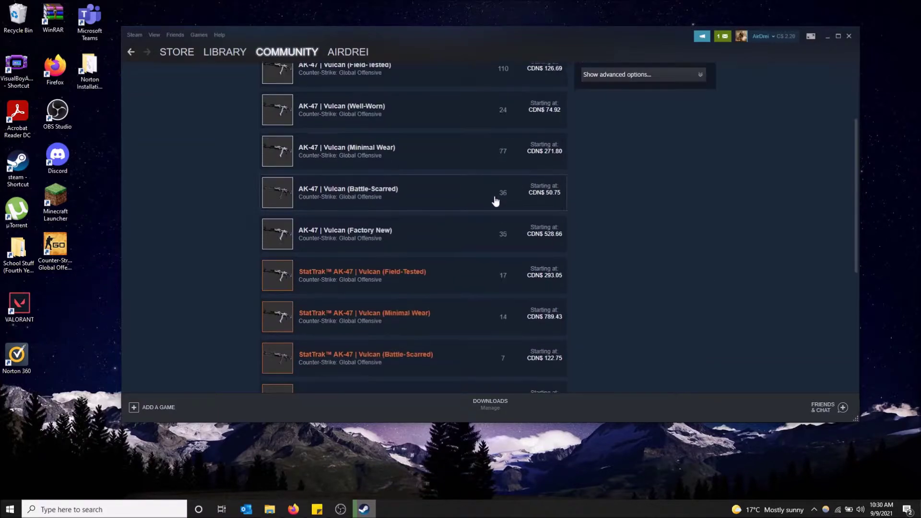
scroll(494, 200, "down", 2)
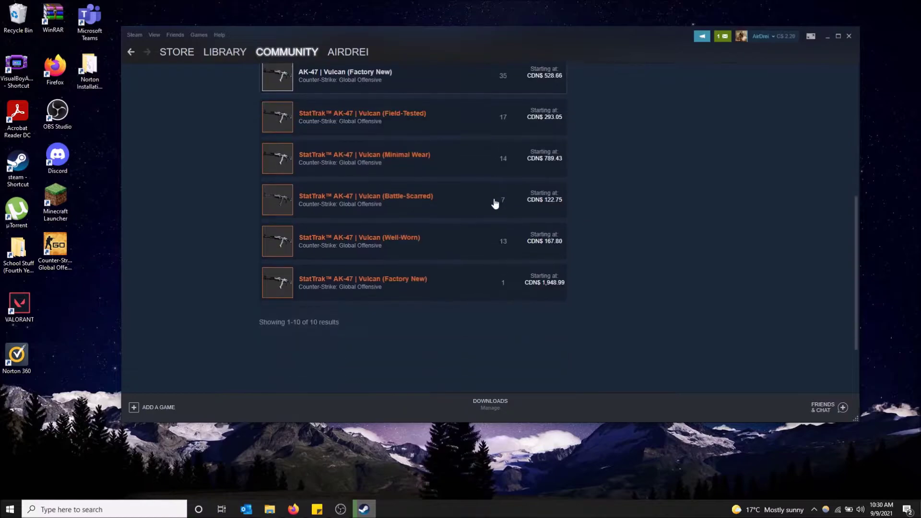
scroll(494, 202, "up", 4)
scroll(495, 202, "down", 2)
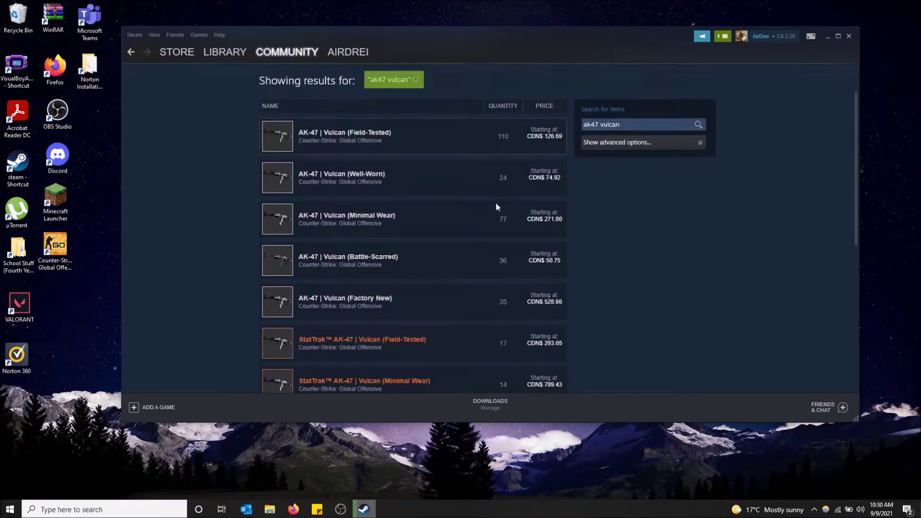
scroll(461, 216, "down", 2)
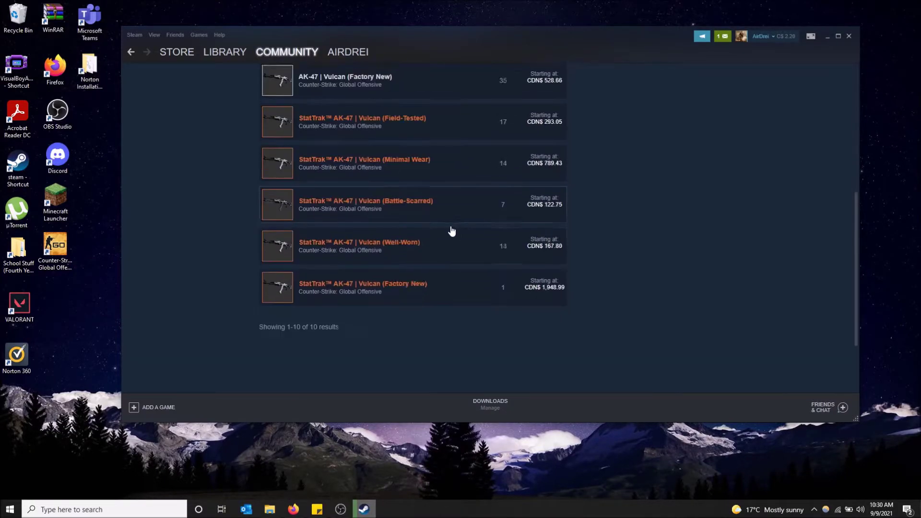
- Open the StatTrak AK-47 Vulcan Minimal Wear listing and scroll to its price chart
left_click(436, 159)
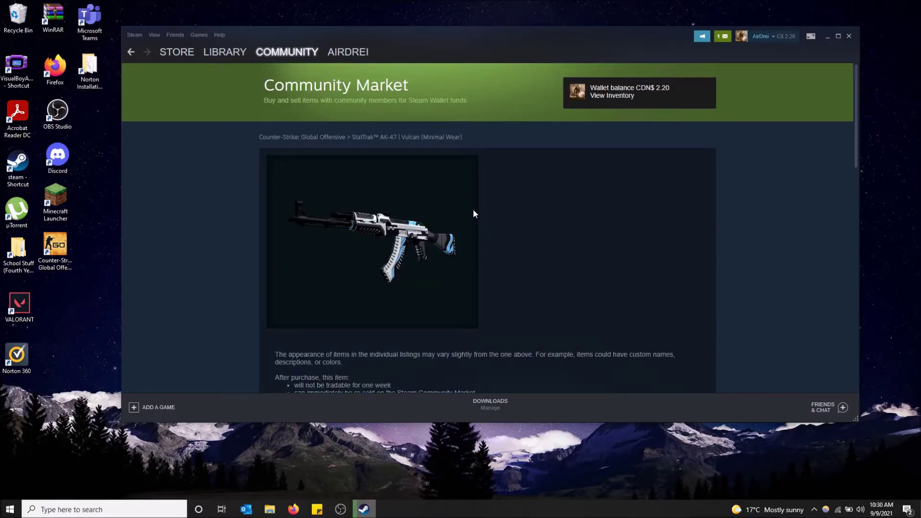
scroll(473, 213, "down", 3)
scroll(473, 213, "down", 3)
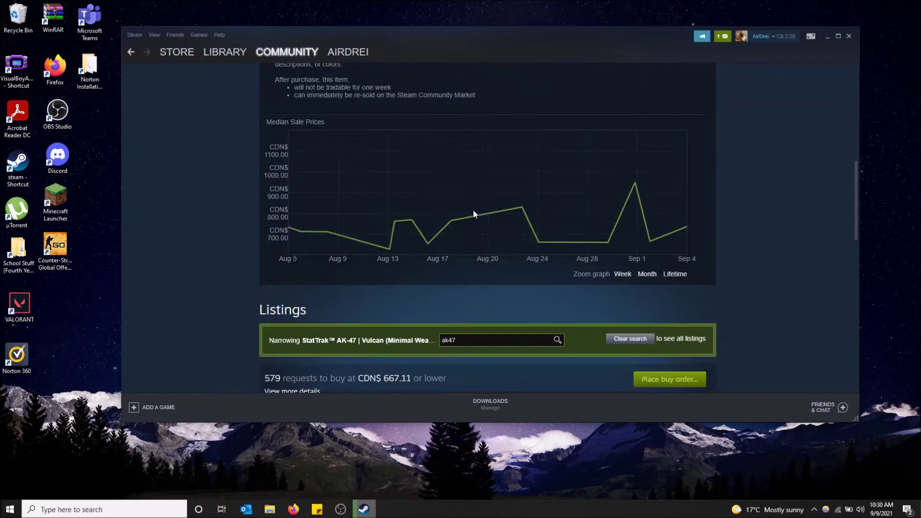
scroll(473, 211, "up", 1)
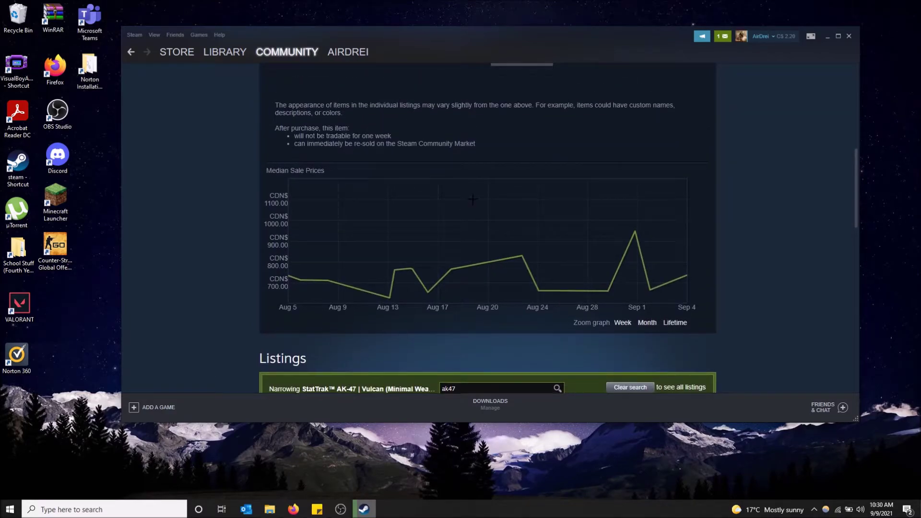
scroll(503, 238, "up", 2)
scroll(550, 284, "down", 1)
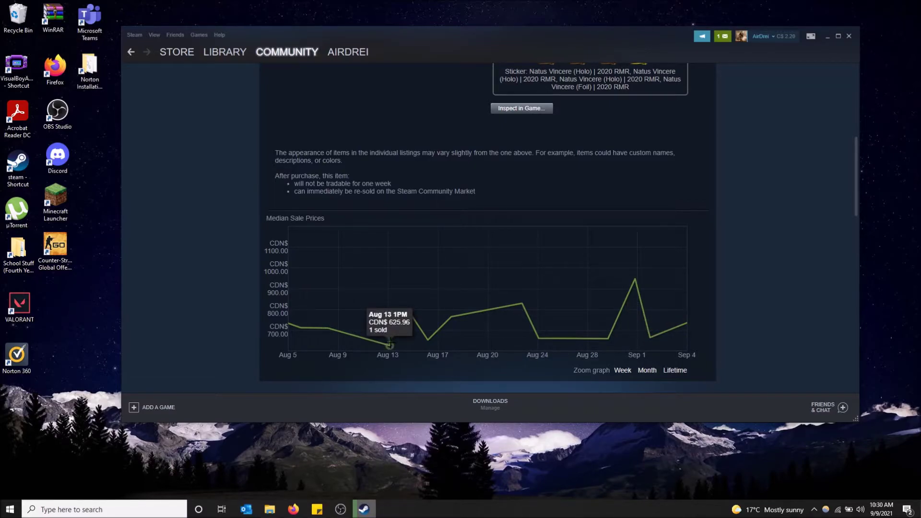
- Switch the AK-47 Vulcan price chart to Week, then to Lifetime
left_click(623, 370)
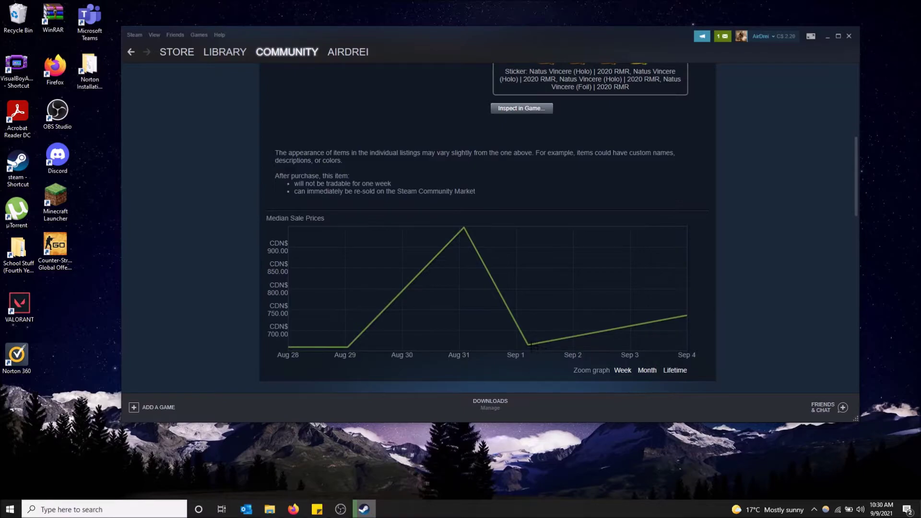
left_click(675, 370)
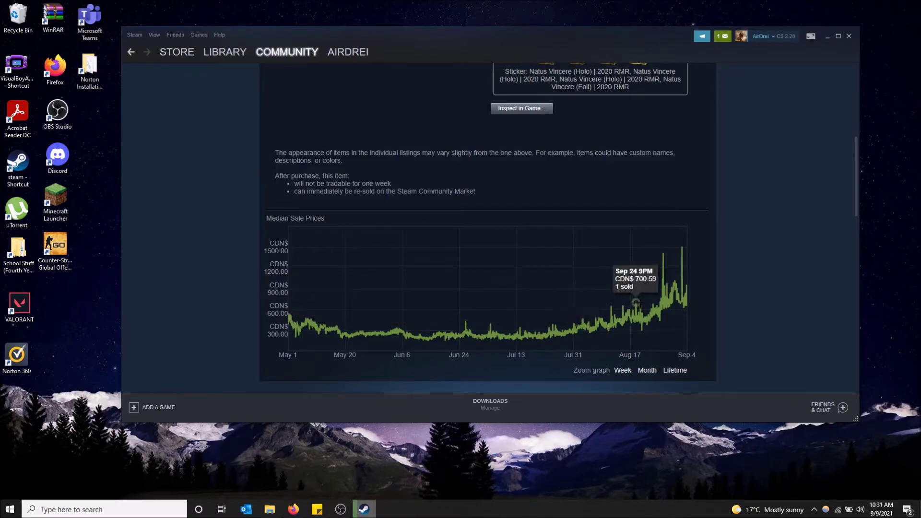
scroll(662, 295, "up", 2)
scroll(655, 299, "up", 3)
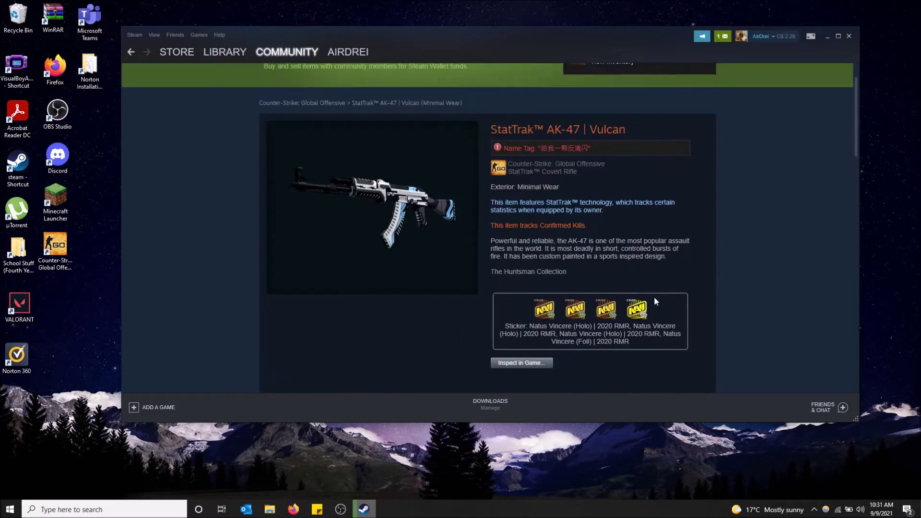
scroll(654, 301, "up", 1)
scroll(683, 303, "down", 3)
scroll(712, 305, "down", 3)
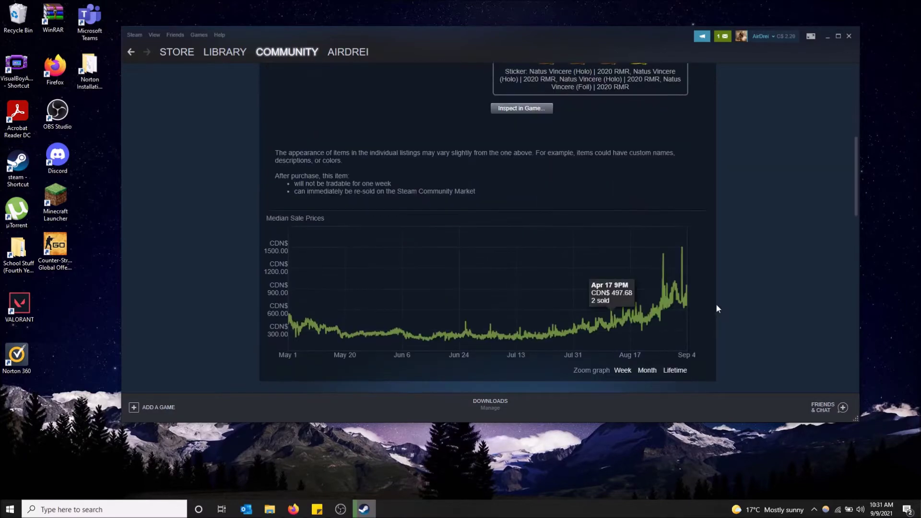
scroll(576, 273, "up", 2)
scroll(441, 228, "up", 4)
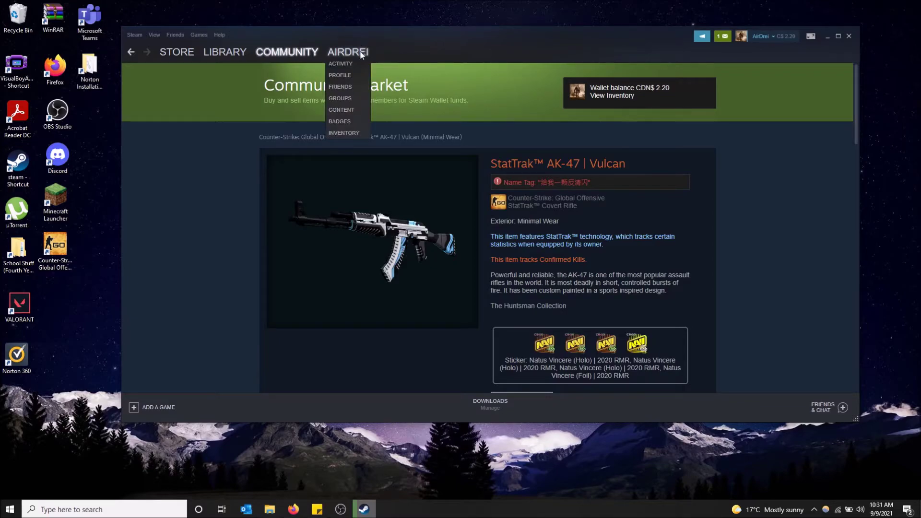
- Open the CS:GO inventory and select the StatTrak MP7 | Cirrus
mouse_move(348, 53)
left_click(343, 133)
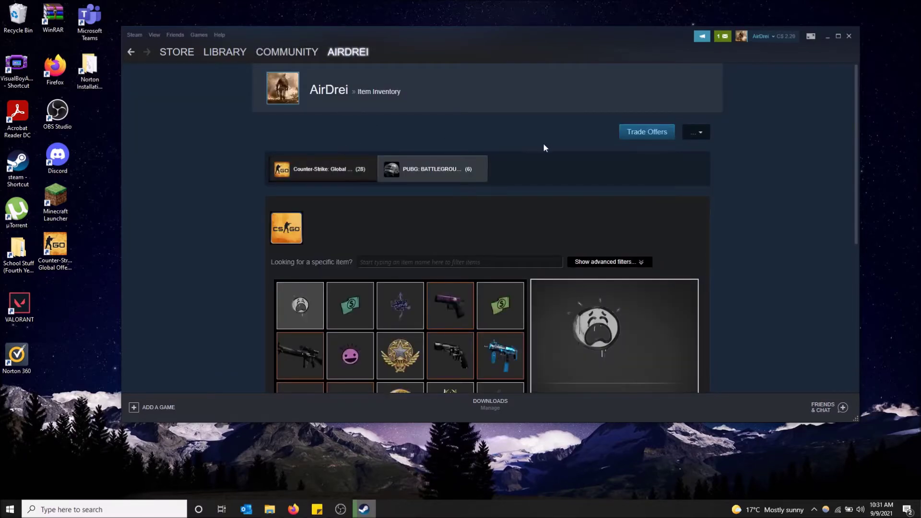
scroll(543, 148, "down", 5)
scroll(337, 149, "up", 4)
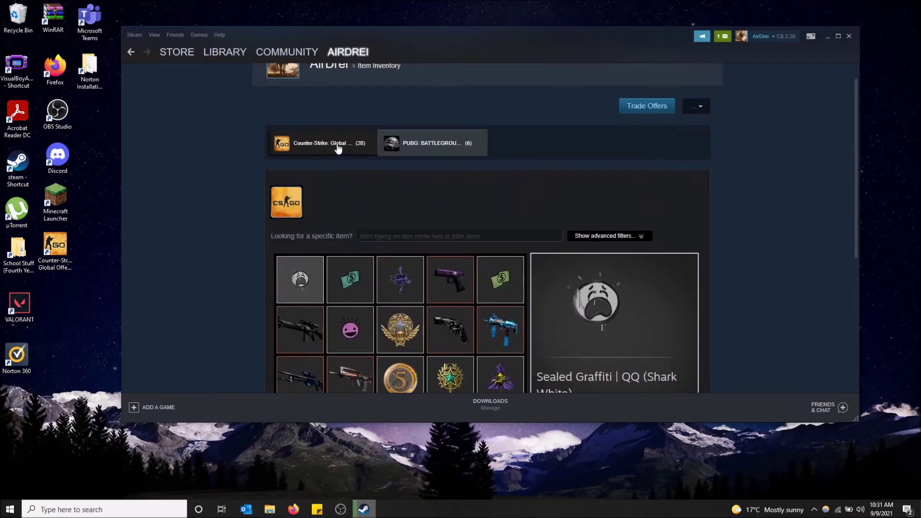
left_click(340, 147)
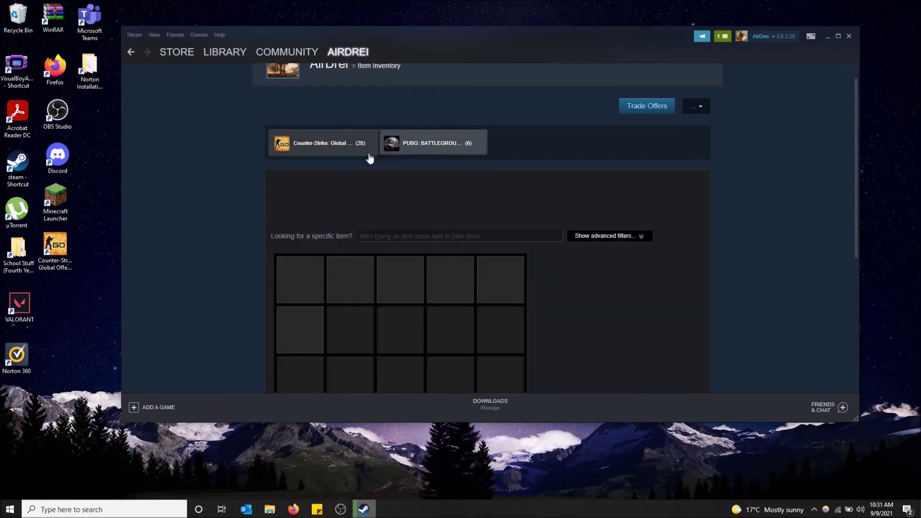
scroll(438, 288, "down", 1)
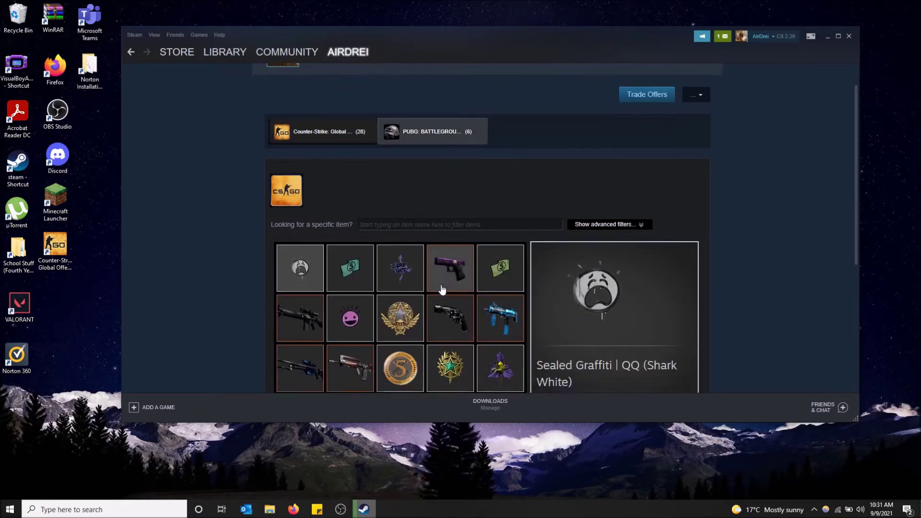
scroll(536, 135, "down", 3)
left_click(504, 140)
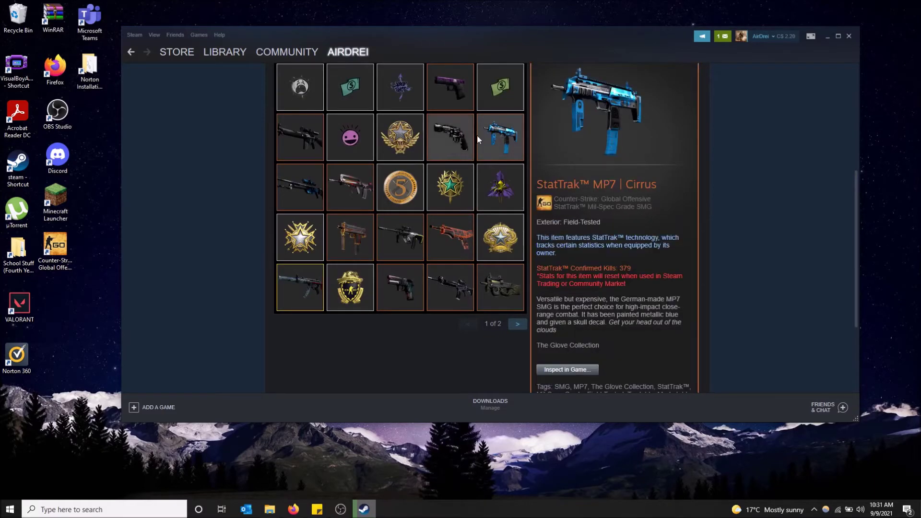
scroll(621, 228, "down", 3)
scroll(575, 266, "up", 5)
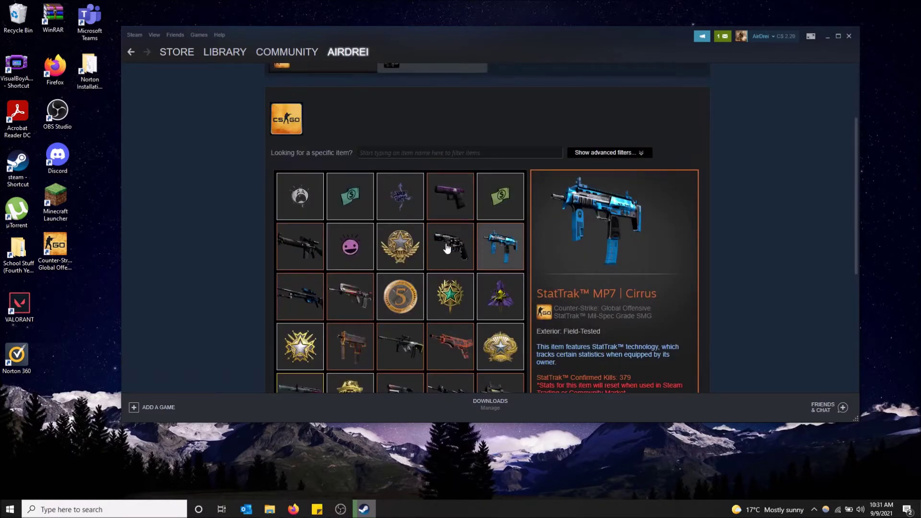
scroll(578, 303, "down", 4)
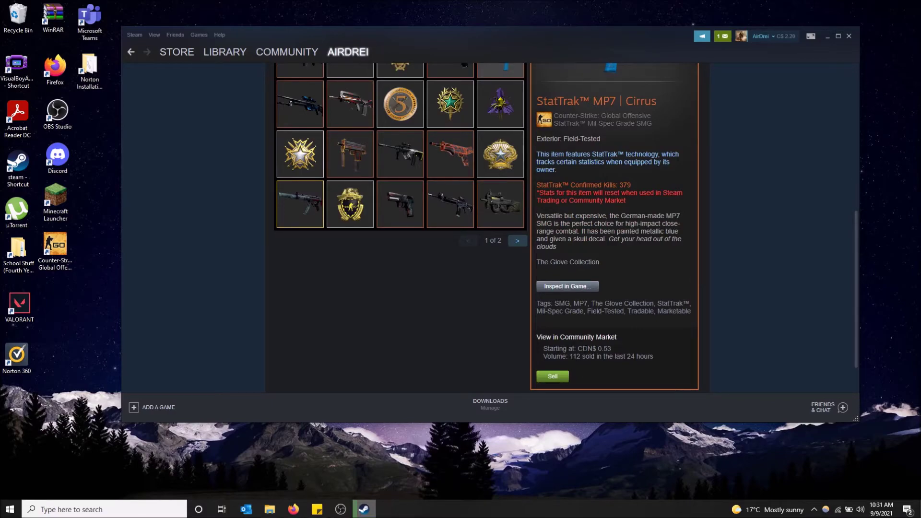
- Start selling the StatTrak MP7 | Cirrus and switch its price graph to Week, then Lifetime
left_click(553, 376)
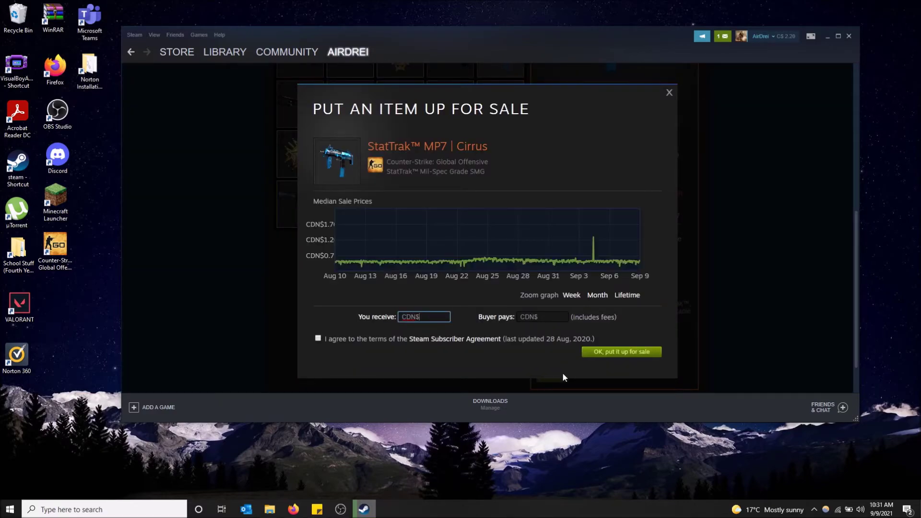
mouse_move(630, 261)
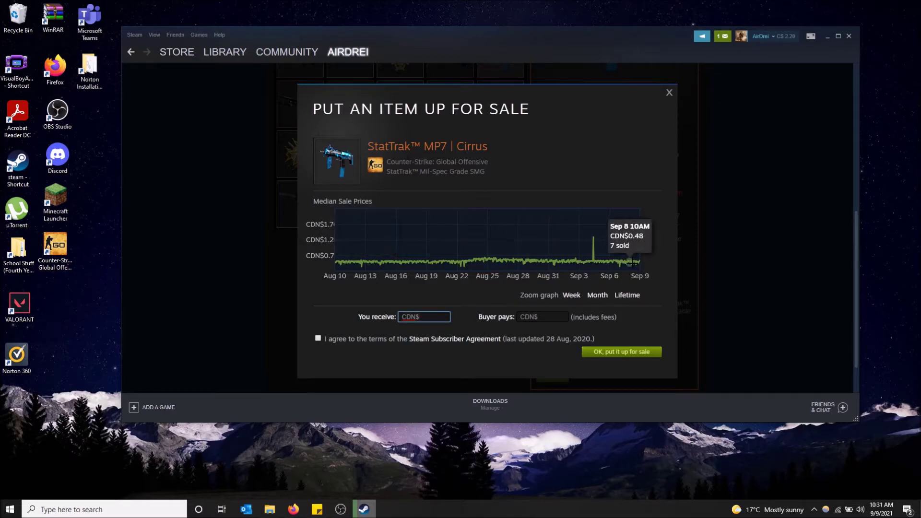
left_click(581, 296)
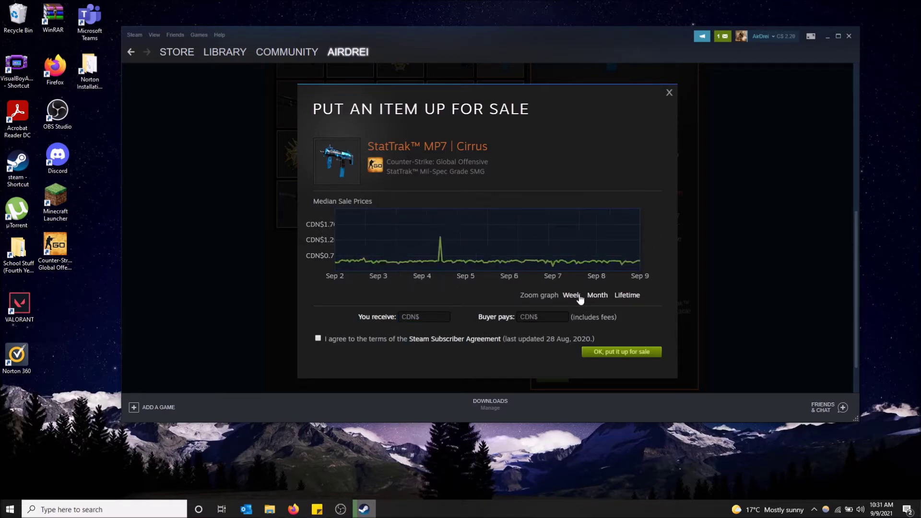
left_click(626, 297)
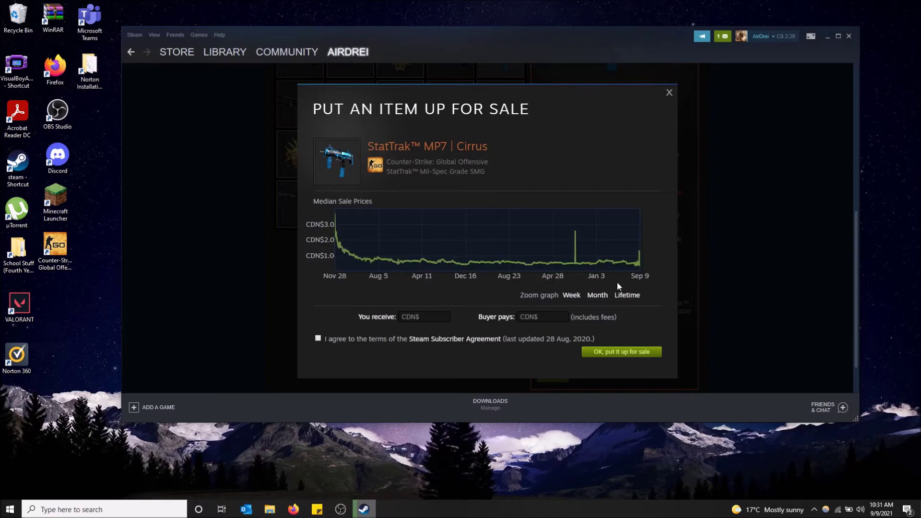